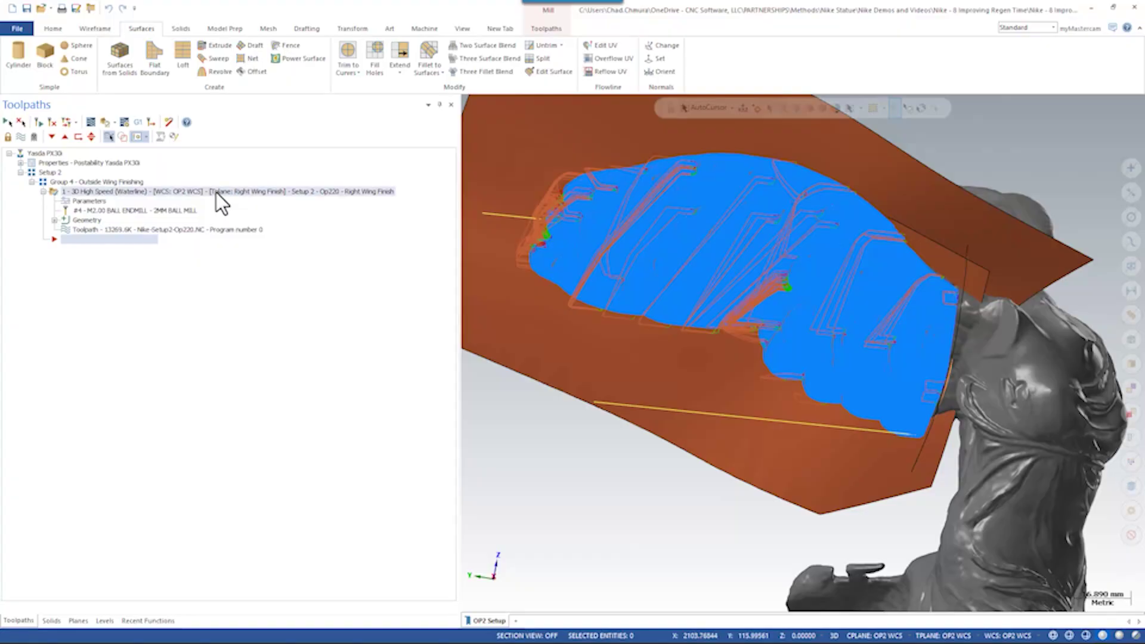
Step: Show the Waterline wing toolpath's generation time (00:12:38) without saving the display configuration
{"action": "right_click", "coordinate": [188, 194]}
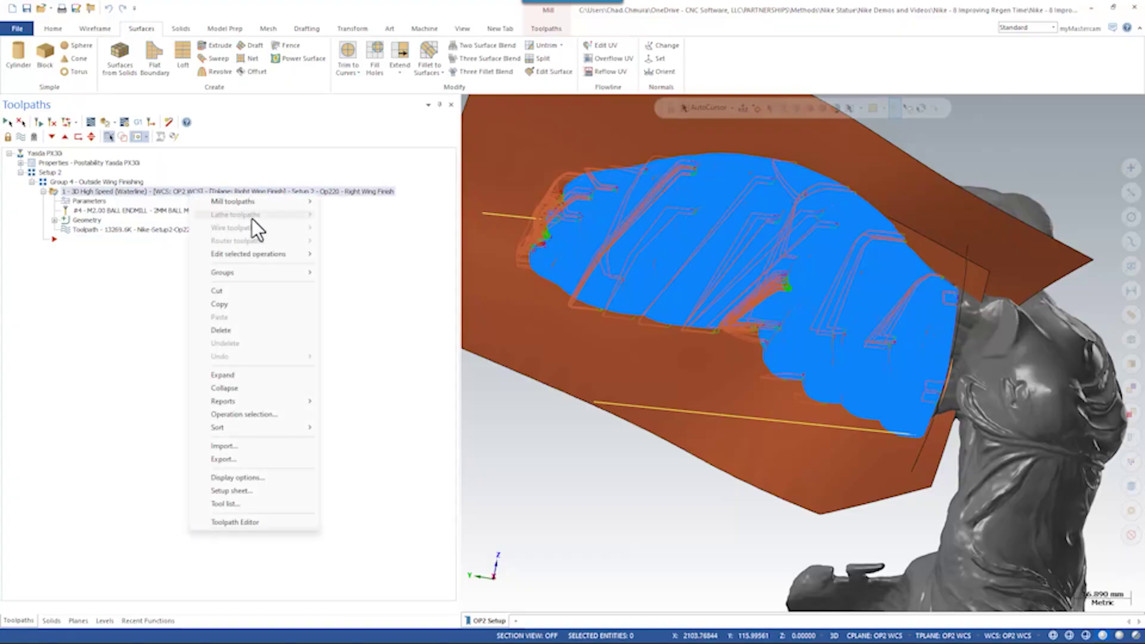
{"action": "left_click", "coordinate": [240, 478]}
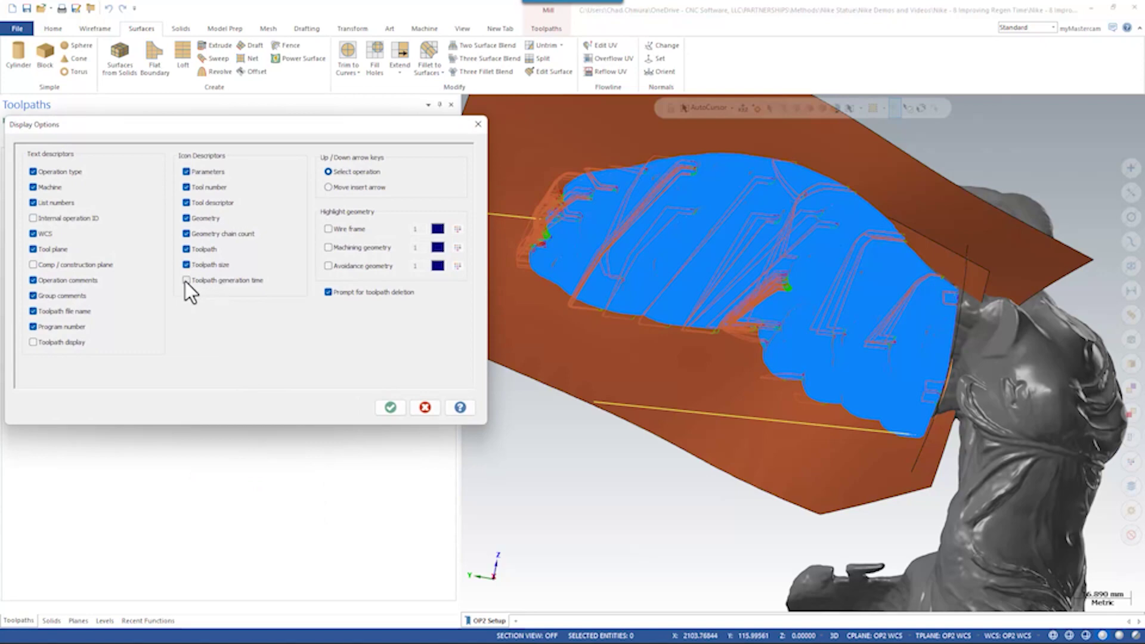
{"action": "left_click", "coordinate": [389, 406]}
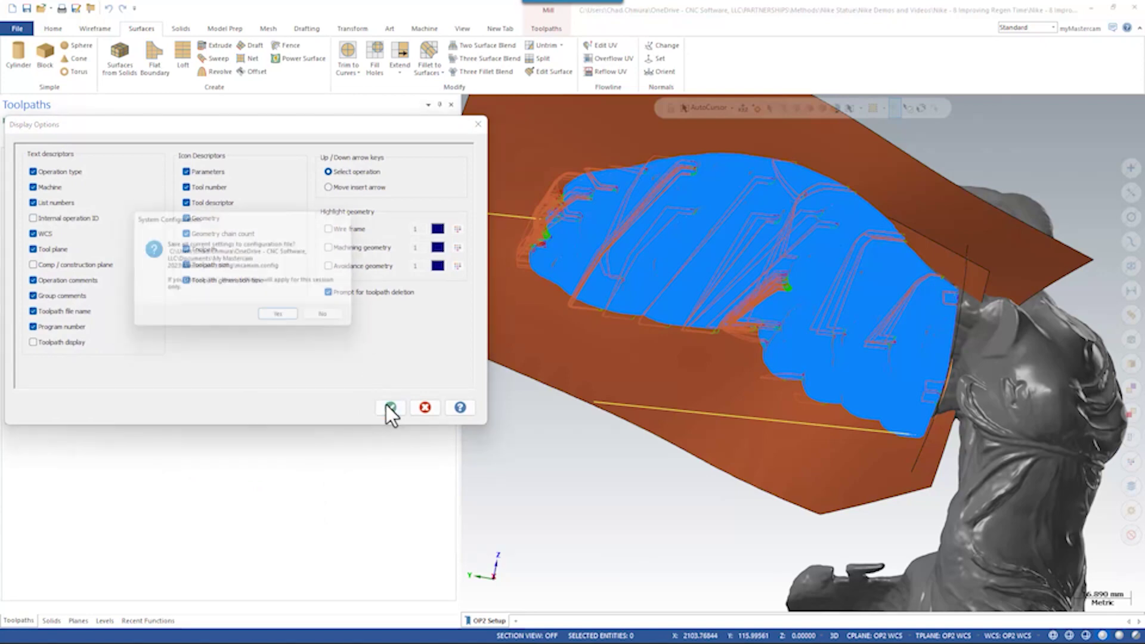
{"action": "left_click", "coordinate": [331, 320]}
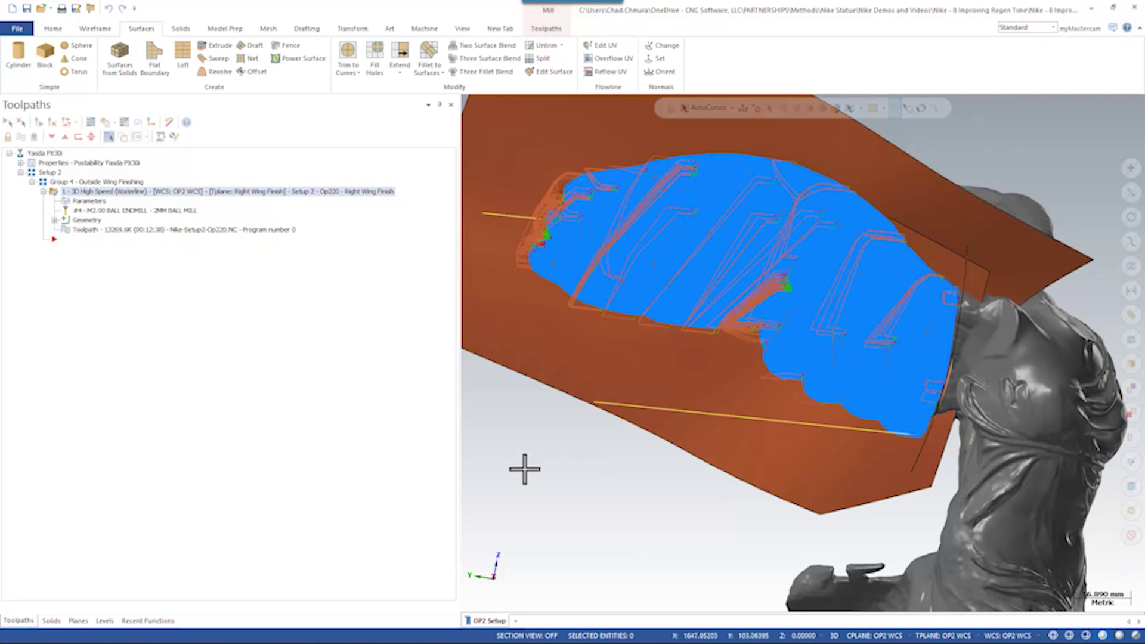
Step: Open the Waterline toolpath parameters and review its machining and avoidance geometry
{"action": "scroll", "coordinate": [879, 312], "scroll_direction": "down", "scroll_amount": 3}
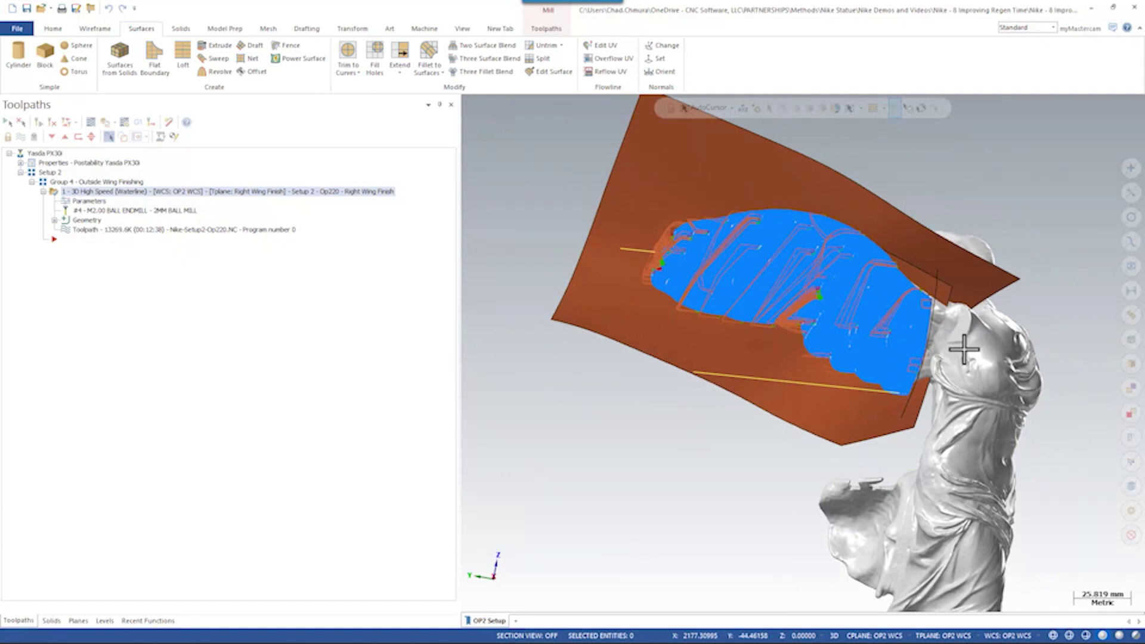
{"action": "middle_click_drag", "start_coordinate": [787, 362], "coordinate": [934, 421]}
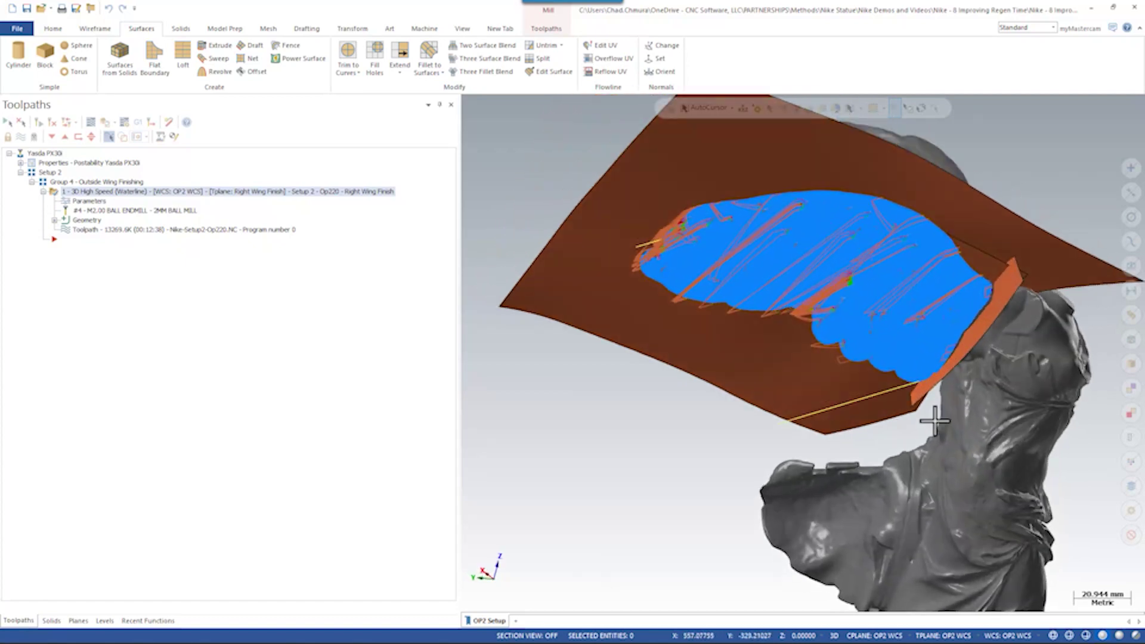
{"action": "left_click", "coordinate": [90, 201]}
{"action": "left_click", "coordinate": [206, 174]}
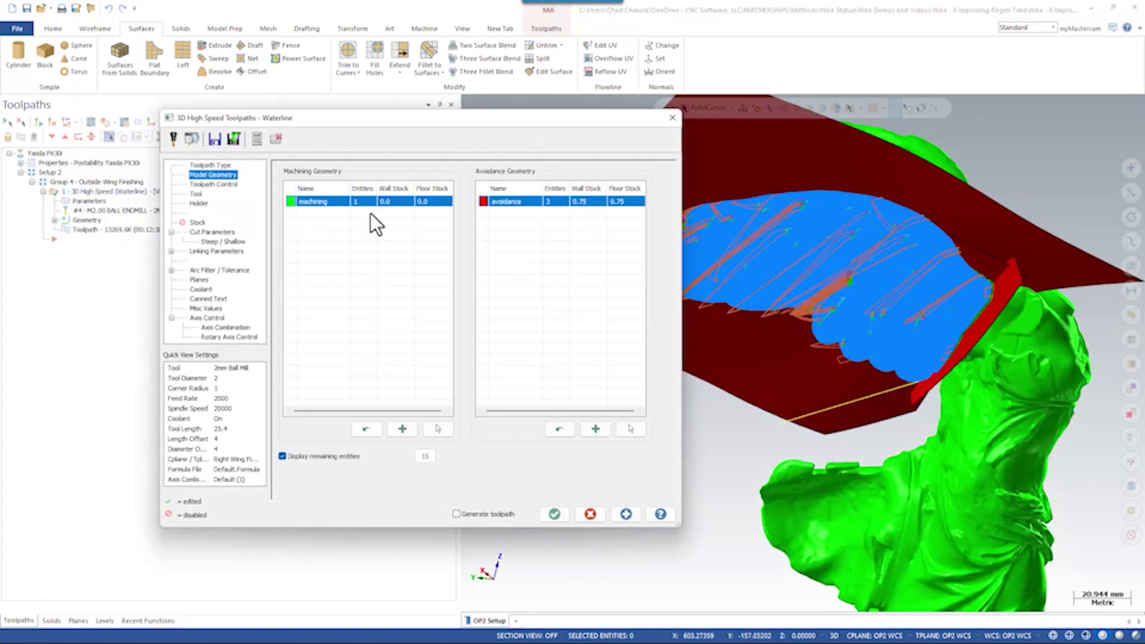
{"action": "scroll", "coordinate": [831, 361], "scroll_direction": "down", "scroll_amount": 3}
{"action": "scroll", "coordinate": [978, 406], "scroll_direction": "up", "scroll_amount": 2}
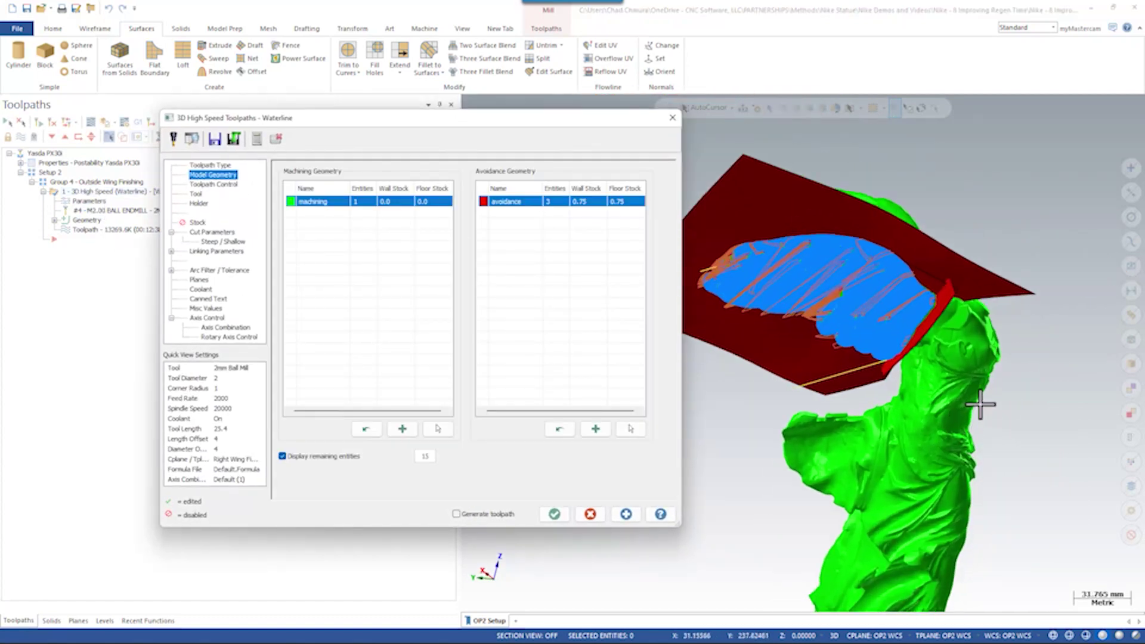
{"action": "scroll", "coordinate": [954, 298], "scroll_direction": "up", "scroll_amount": 1}
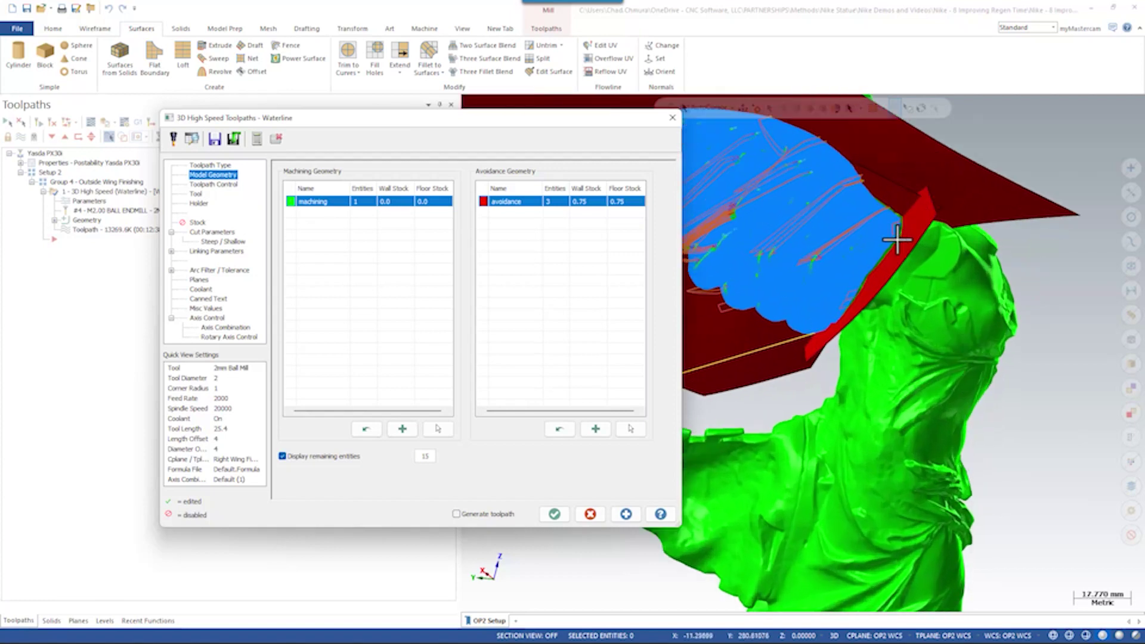
{"action": "scroll", "coordinate": [889, 300], "scroll_direction": "down", "scroll_amount": 2}
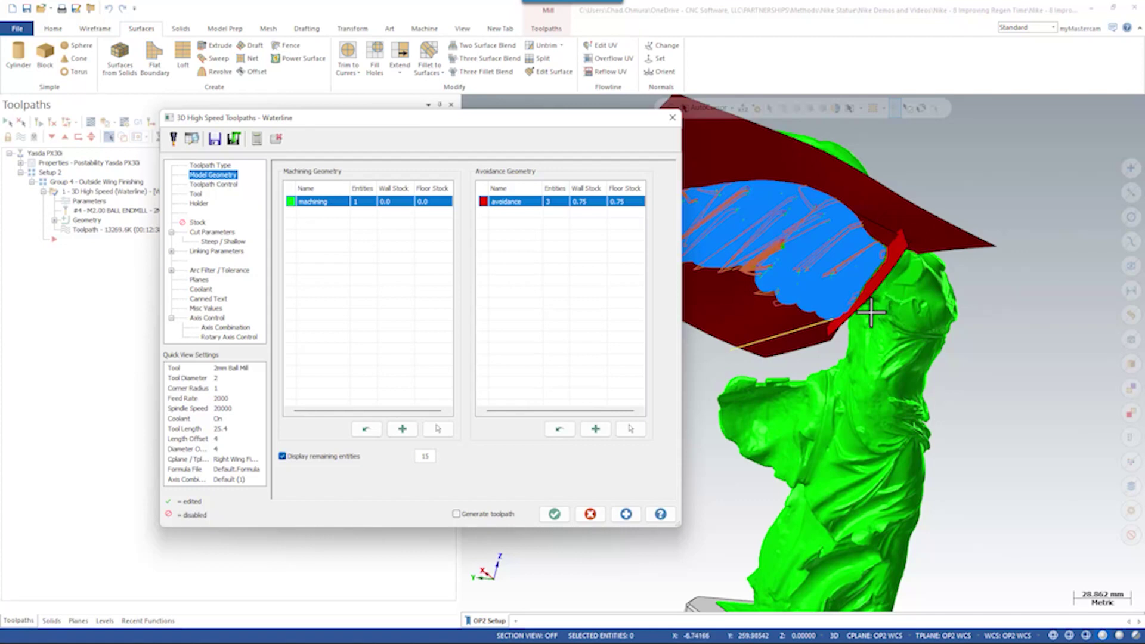
Step: Reselect the dashed wing containment boundary chain and accept the toolpath parameters
{"action": "left_click", "coordinate": [214, 184]}
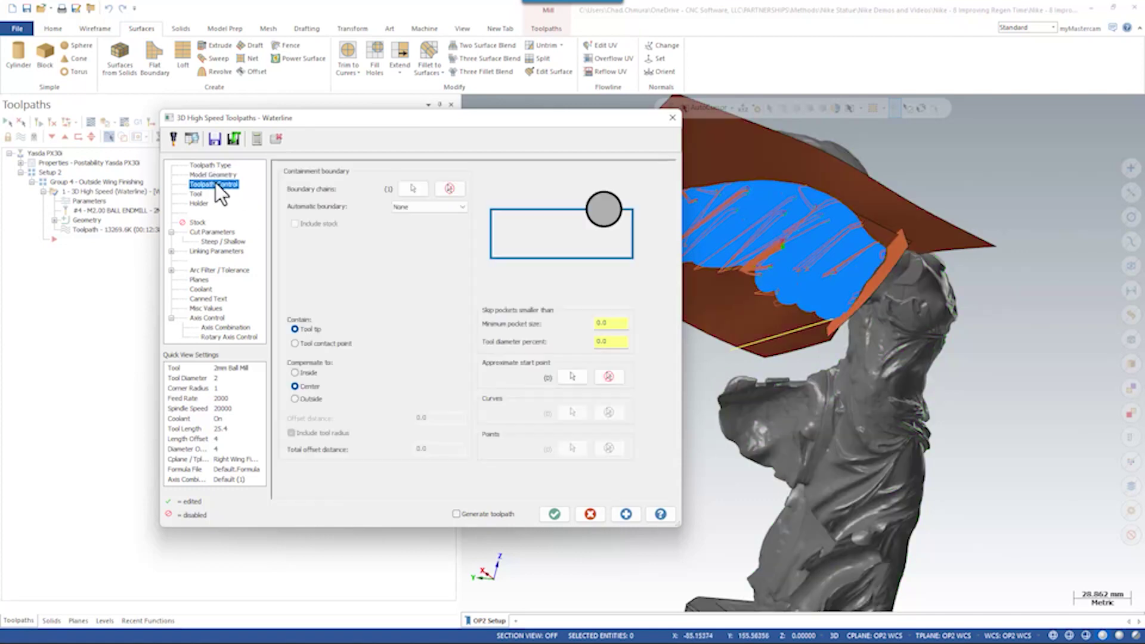
{"action": "left_click", "coordinate": [414, 189]}
{"action": "middle_click_drag", "start_coordinate": [750, 263], "coordinate": [872, 280]}
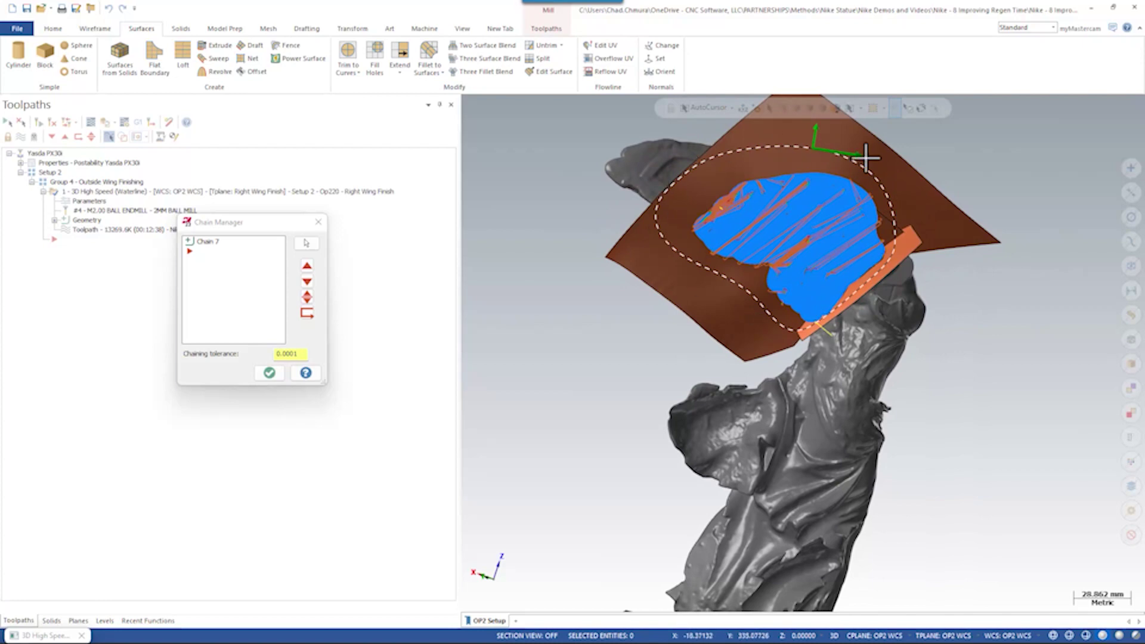
{"action": "key", "text": "Return"}
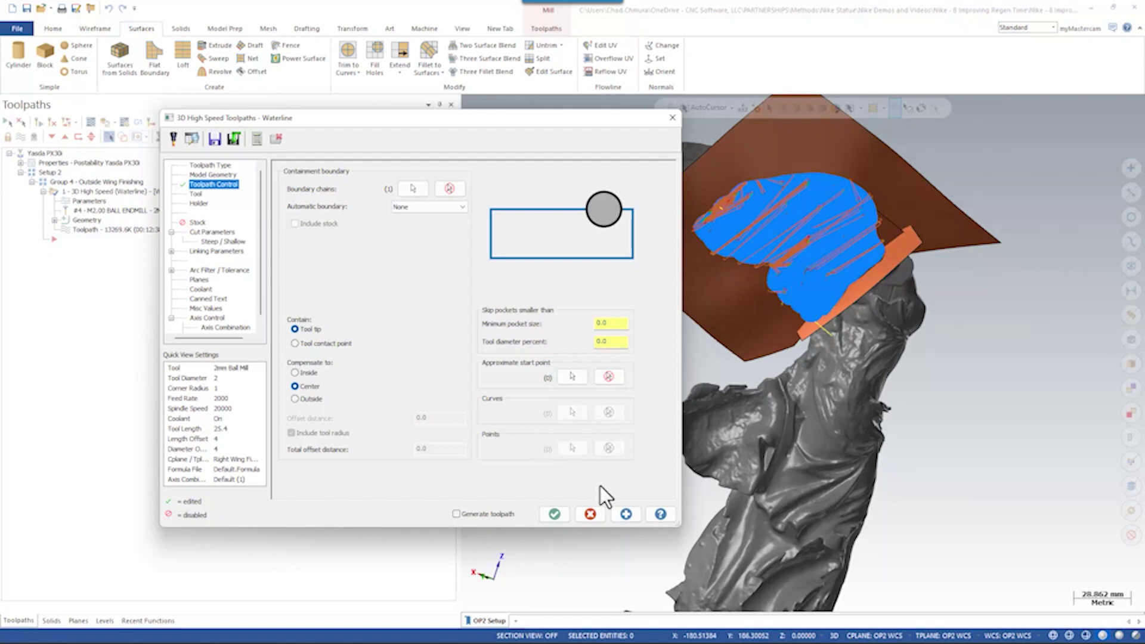
{"action": "key", "text": "Return"}
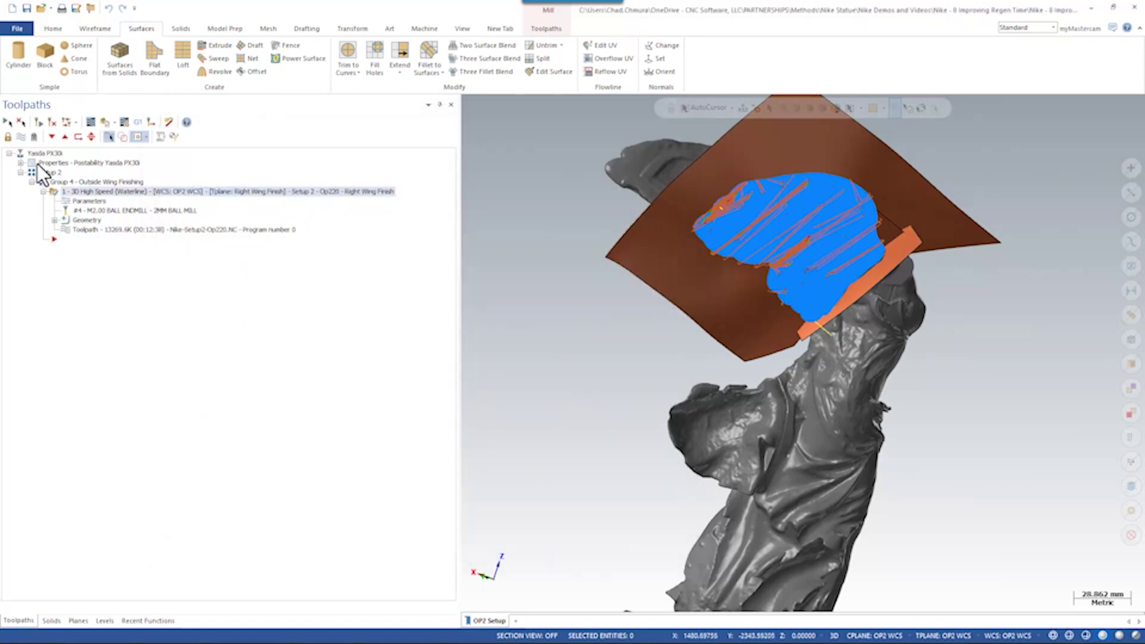
Step: Hide the toolpath and the Wing Check Surfaces level, then launch Meshes from Entities
{"action": "left_click", "coordinate": [22, 136]}
{"action": "left_click", "coordinate": [105, 620]}
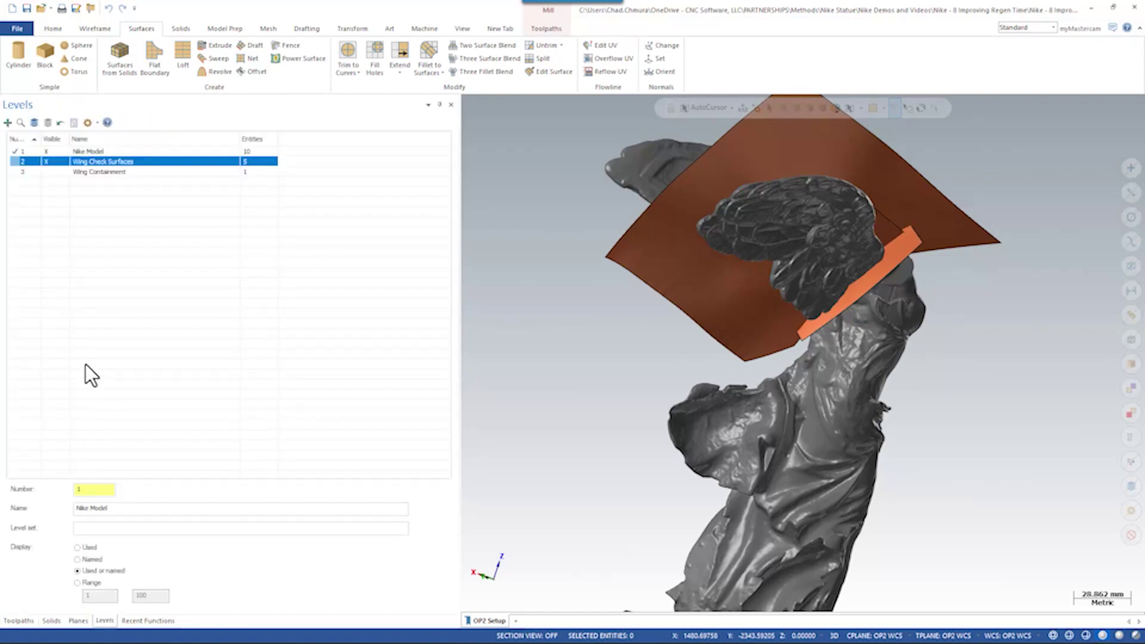
{"action": "left_click", "coordinate": [47, 161]}
{"action": "mouse_move", "coordinate": [571, 304]}
{"action": "middle_mouse_down"}
{"action": "mouse_move", "coordinate": [780, 376]}
{"action": "mouse_move", "coordinate": [690, 358]}
{"action": "mouse_move", "coordinate": [656, 374]}
{"action": "middle_mouse_up"}
{"action": "left_click", "coordinate": [268, 29]}
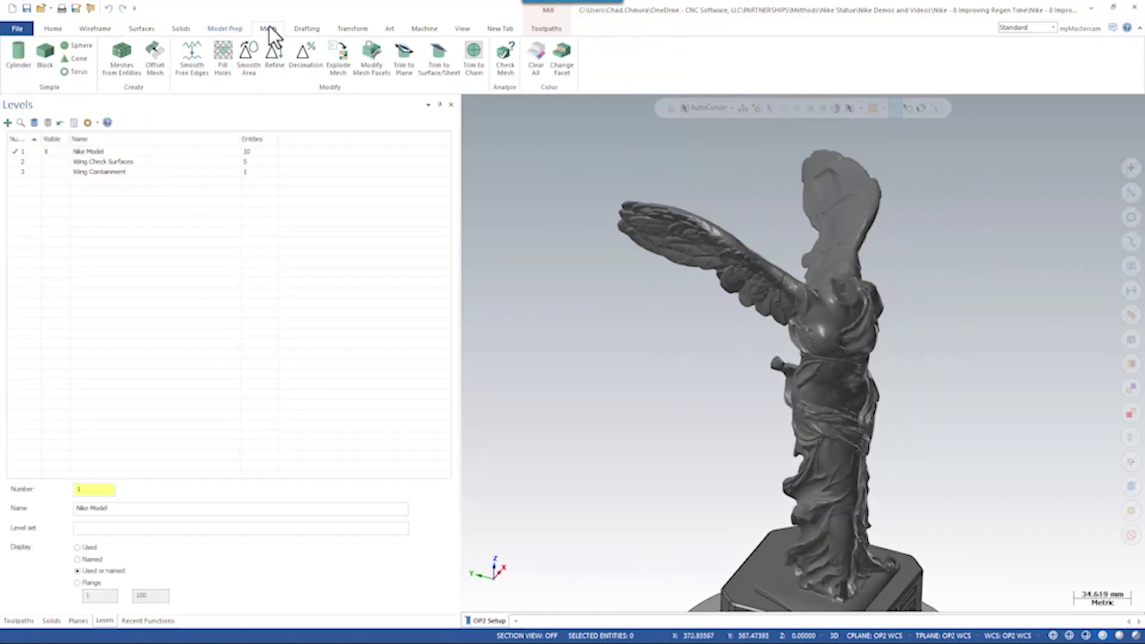
{"action": "left_click", "coordinate": [120, 59]}
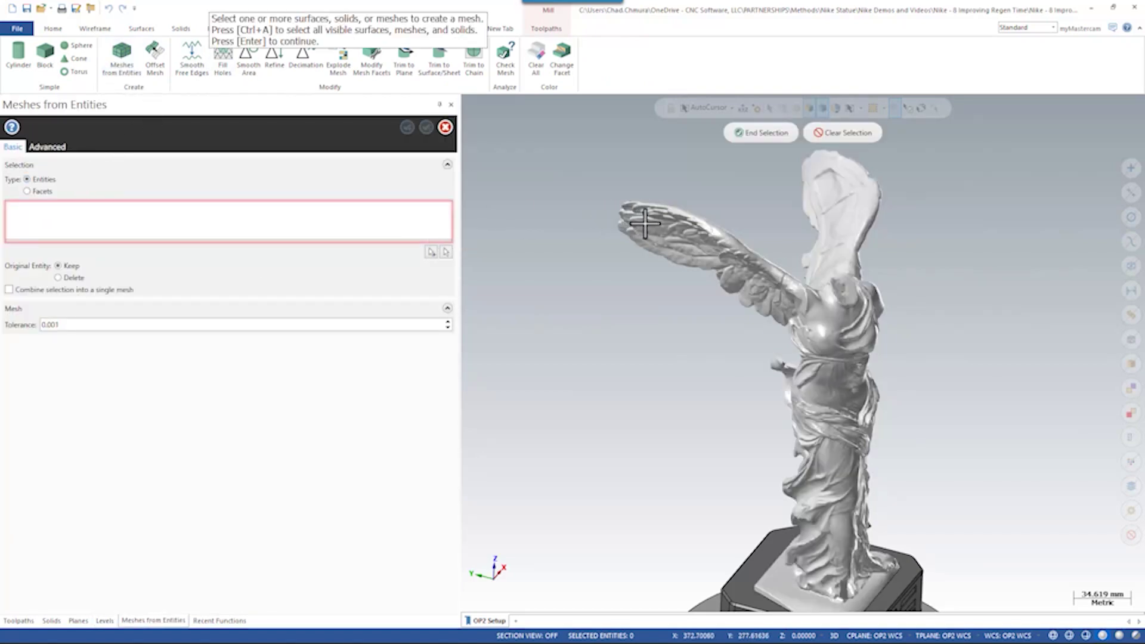
Step: Switch selection type to Facets and brush-select the facets along the full raised wing
{"action": "left_click", "coordinate": [33, 191]}
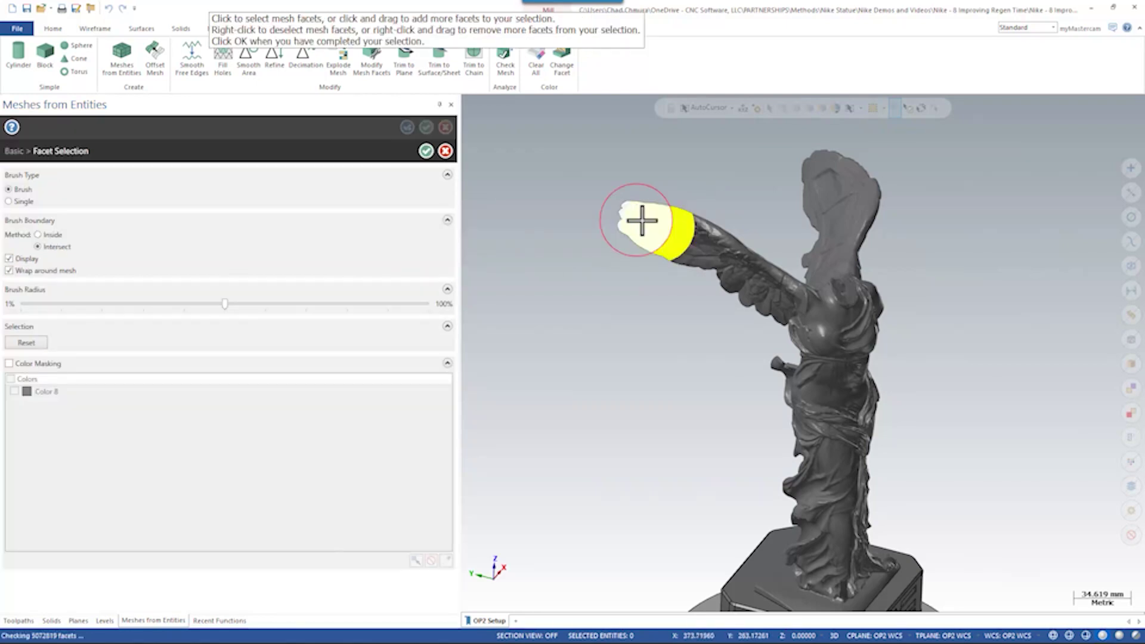
{"action": "left_click_drag", "start_coordinate": [646, 222], "coordinate": [788, 301]}
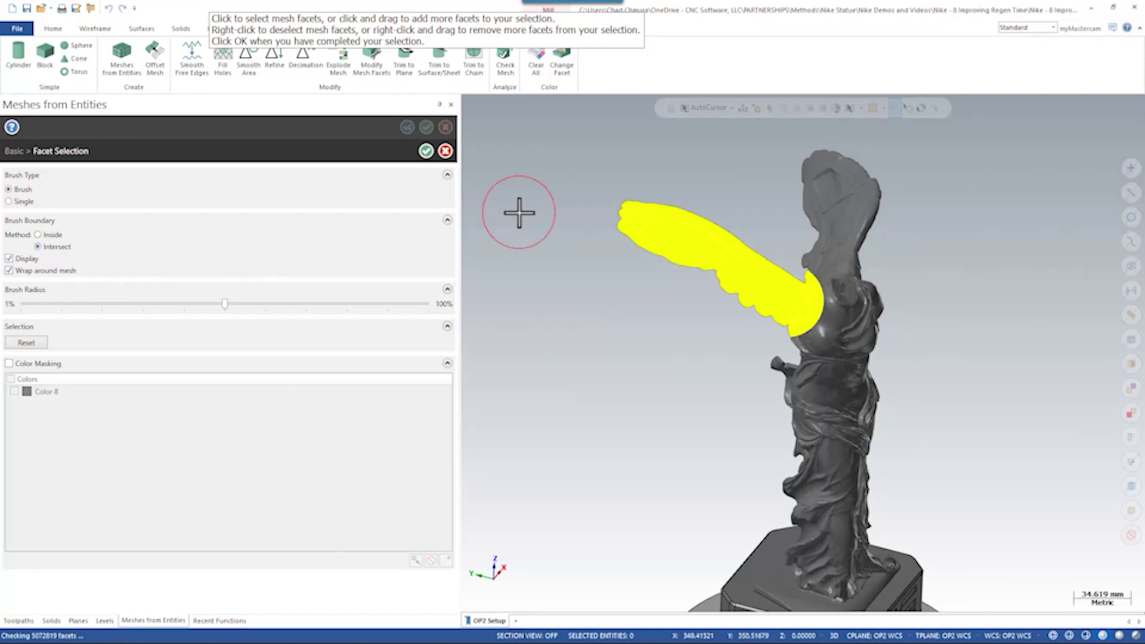
{"action": "middle_click_drag", "start_coordinate": [838, 365], "coordinate": [831, 429]}
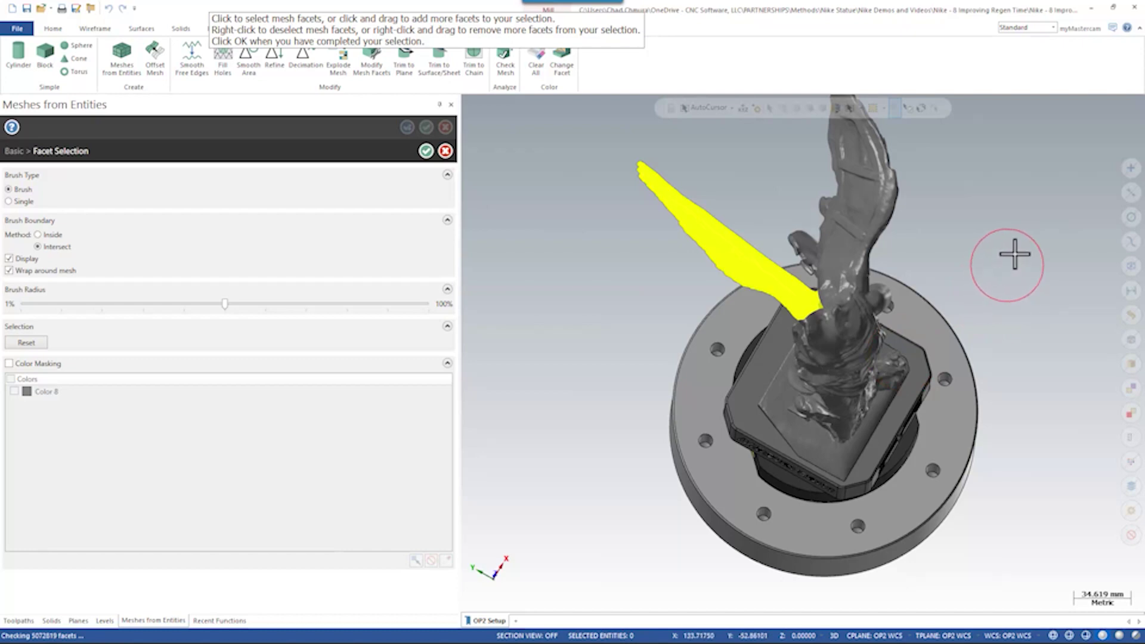
{"action": "mouse_move", "coordinate": [1017, 258]}
{"action": "middle_mouse_down"}
{"action": "mouse_move", "coordinate": [1091, 197]}
{"action": "mouse_move", "coordinate": [1083, 179]}
{"action": "mouse_move", "coordinate": [1044, 181]}
{"action": "mouse_move", "coordinate": [951, 243]}
{"action": "mouse_move", "coordinate": [1012, 213]}
{"action": "middle_mouse_up"}
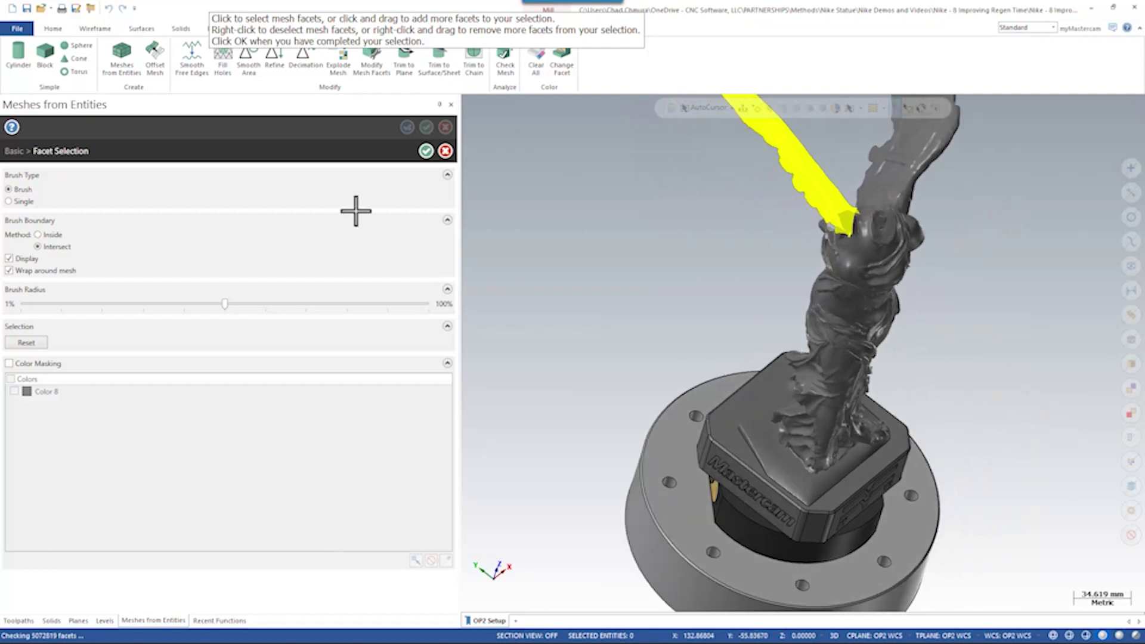
Step: Accept the 818302 picked wing facets and create a new mesh, keeping original Mesh 1
{"action": "left_click", "coordinate": [427, 151]}
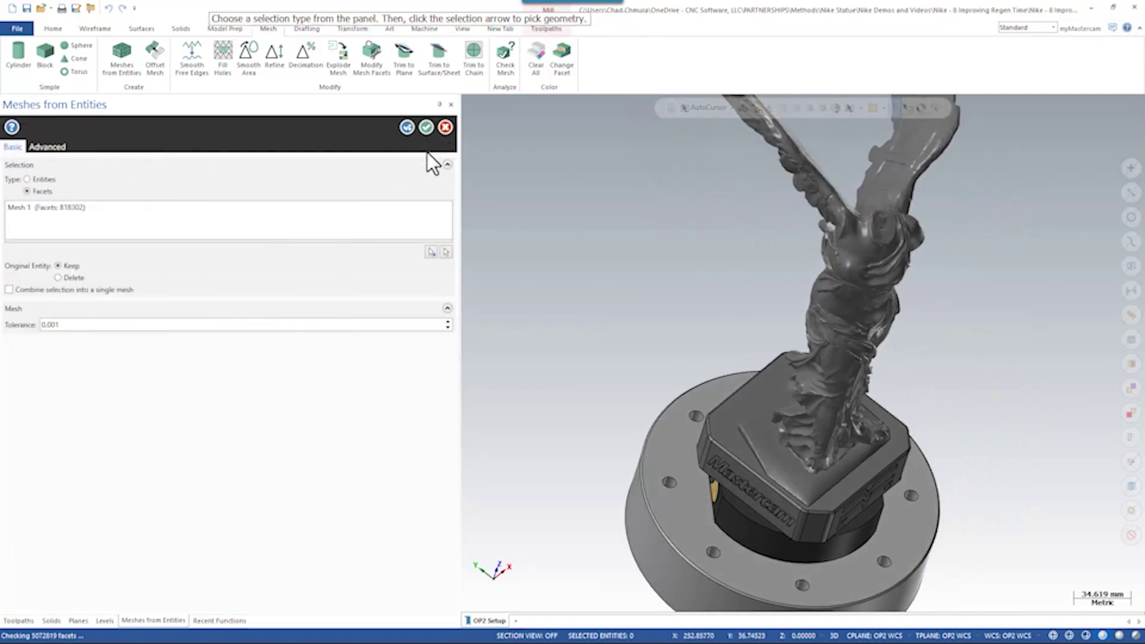
{"action": "left_click", "coordinate": [71, 209]}
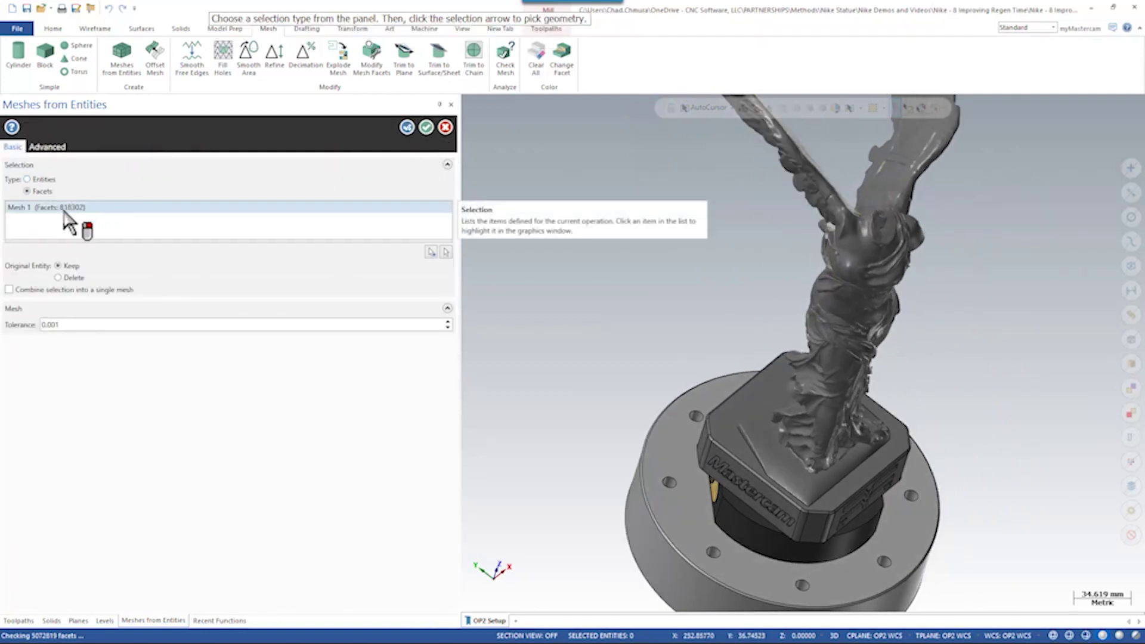
{"action": "left_click", "coordinate": [425, 127]}
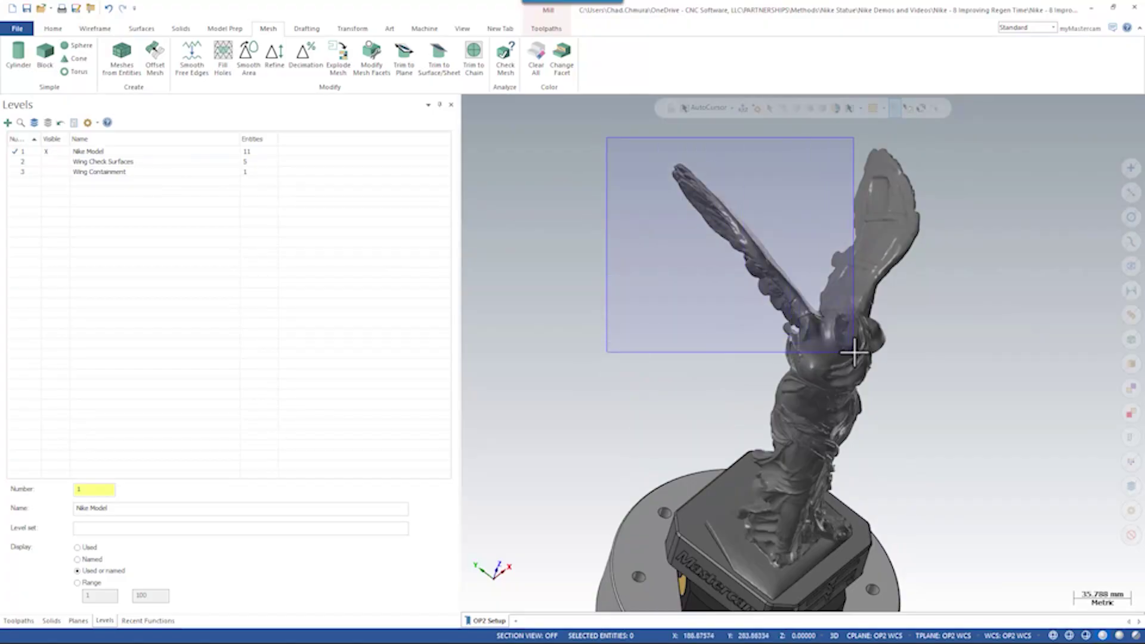
Step: Move the new wing mesh to level 4
{"action": "right_click", "coordinate": [539, 249]}
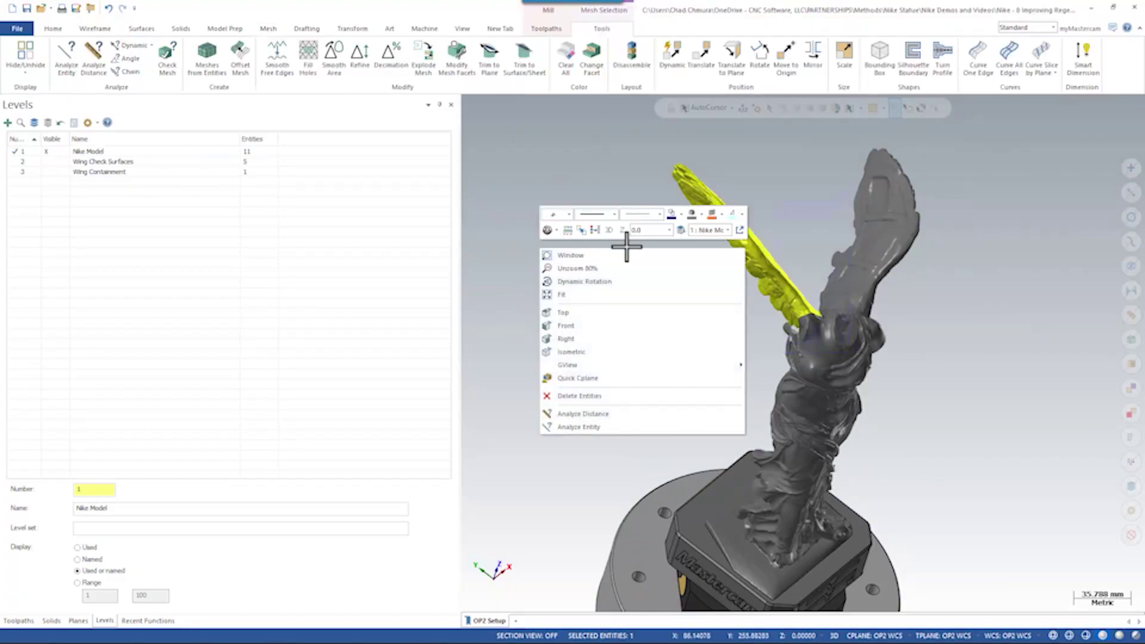
{"action": "left_click", "coordinate": [682, 229]}
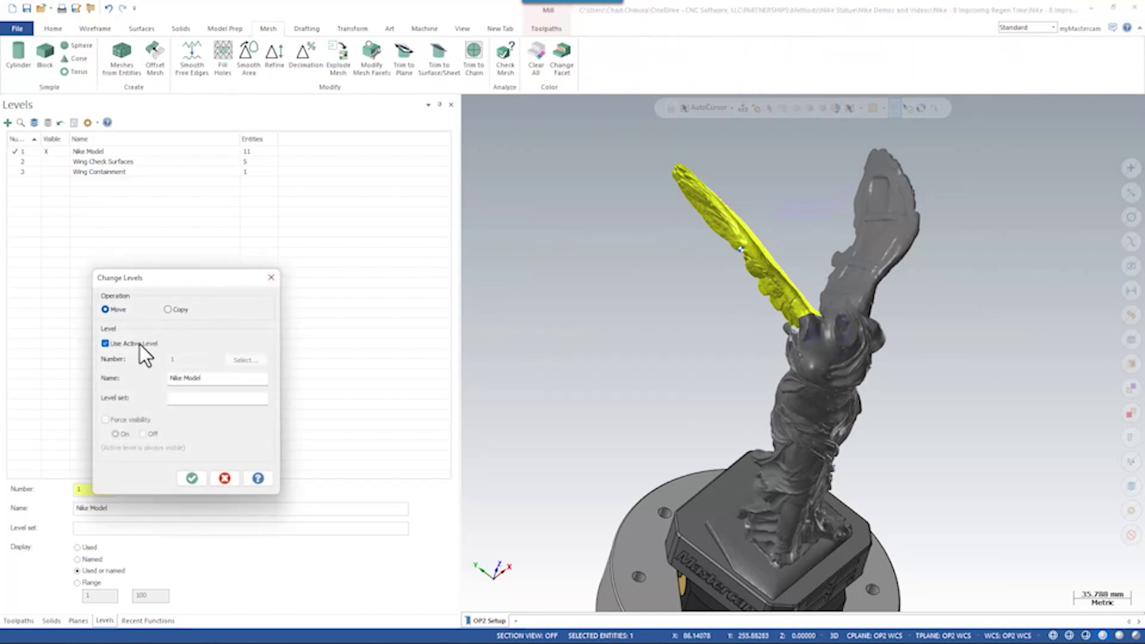
{"action": "type", "text": "4"}
{"action": "key", "text": "Return"}
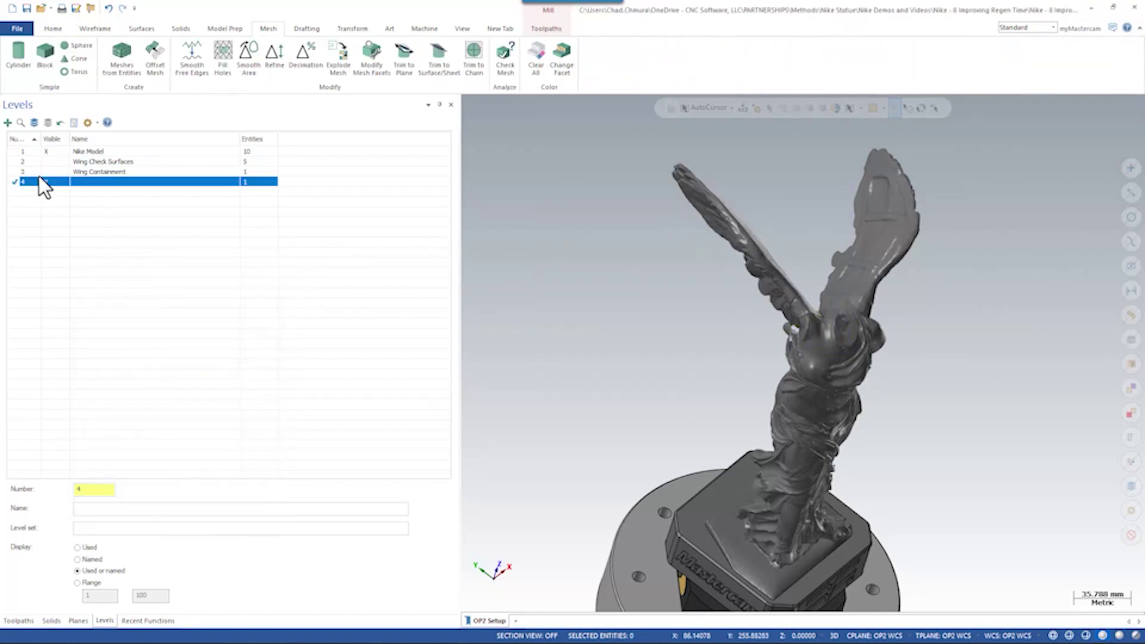
Step: Hide the Nike Model level and show Wing Check Surfaces alongside the level-4 wing mesh
{"action": "left_click", "coordinate": [47, 153]}
{"action": "left_click", "coordinate": [47, 153]}
{"action": "middle_click_drag", "start_coordinate": [728, 342], "coordinate": [246, 200]}
{"action": "left_click", "coordinate": [52, 162]}
{"action": "middle_click_drag", "start_coordinate": [715, 268], "coordinate": [983, 320]}
{"action": "scroll", "coordinate": [983, 321], "scroll_direction": "up", "scroll_amount": 1}
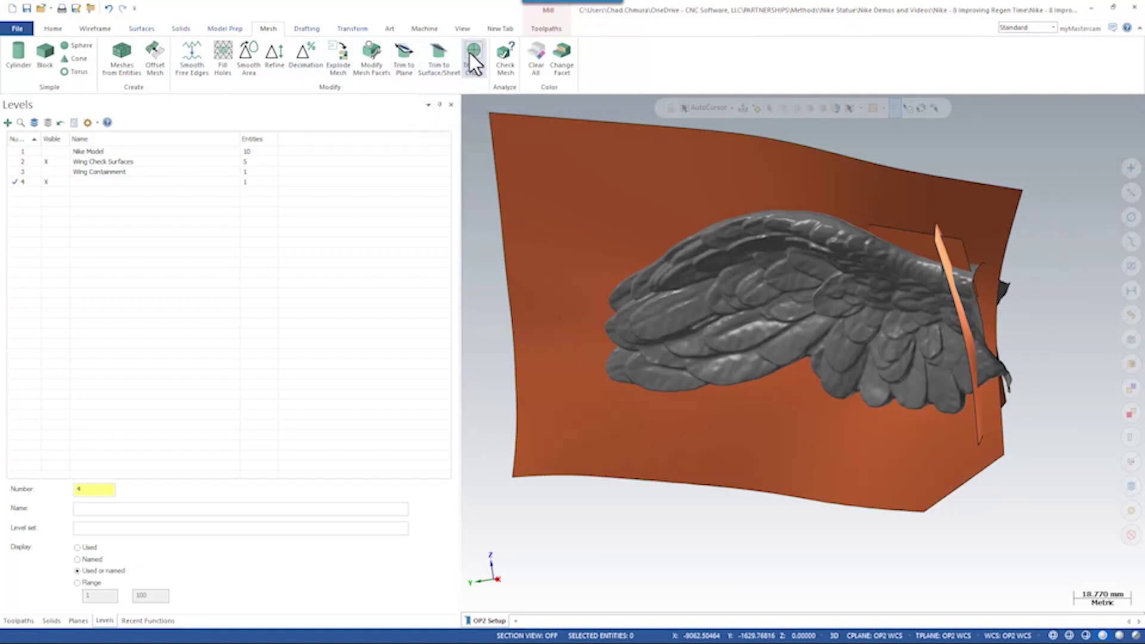
Step: Trim the level-4 wing mesh against the thin Trim Tool strip surface
{"action": "left_click", "coordinate": [442, 54]}
{"action": "left_click", "coordinate": [724, 303]}
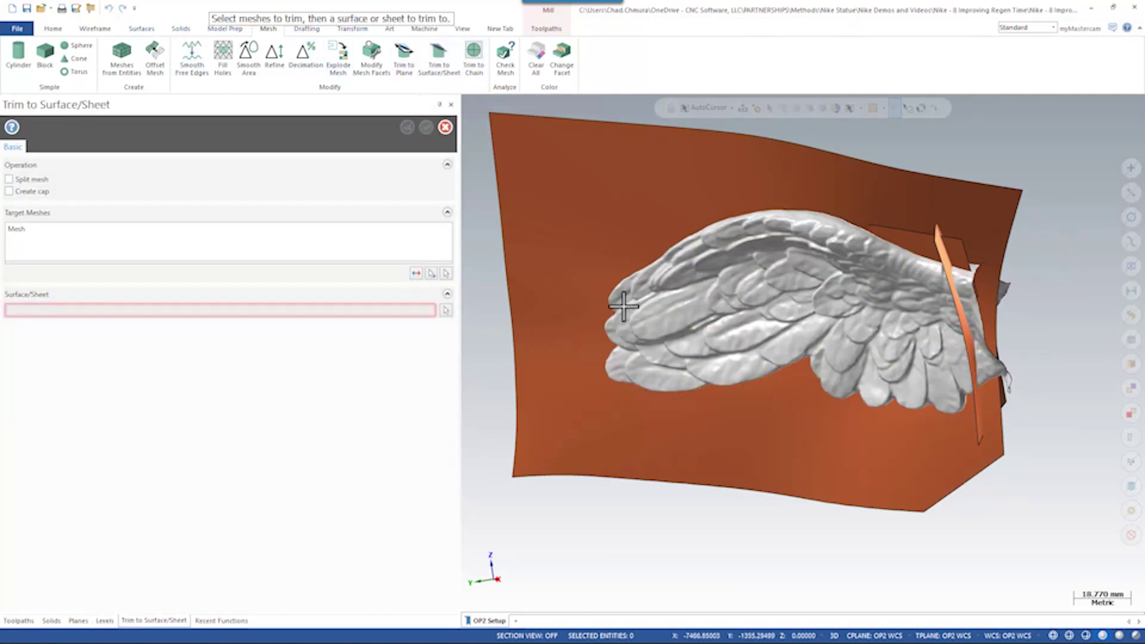
{"action": "left_click", "coordinate": [947, 249]}
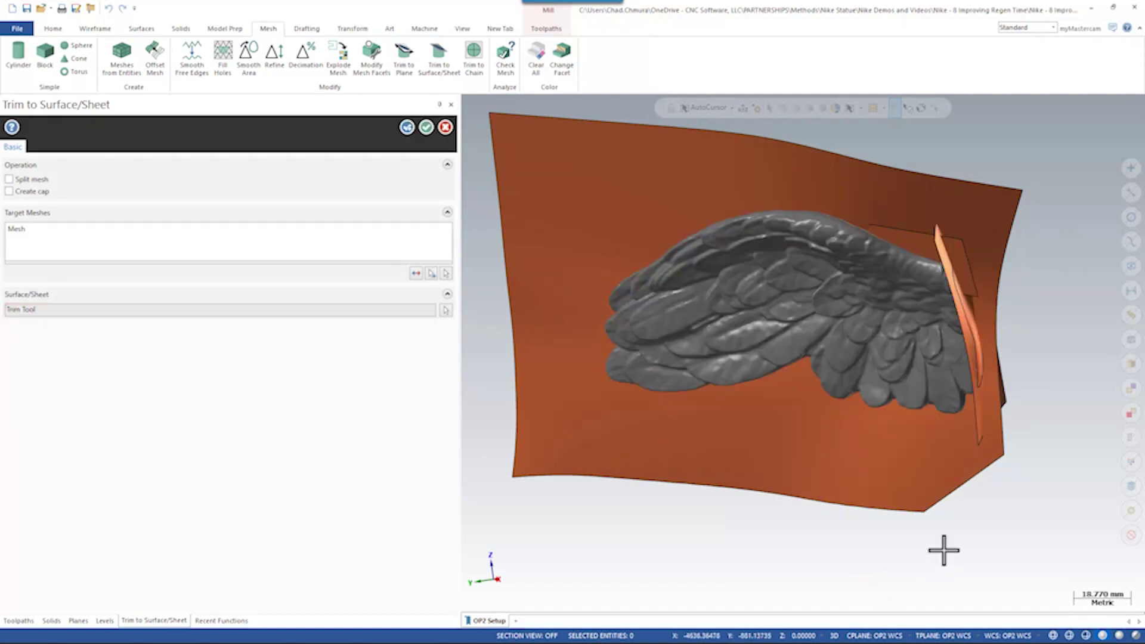
{"action": "middle_click_drag", "start_coordinate": [933, 506], "coordinate": [1006, 508]}
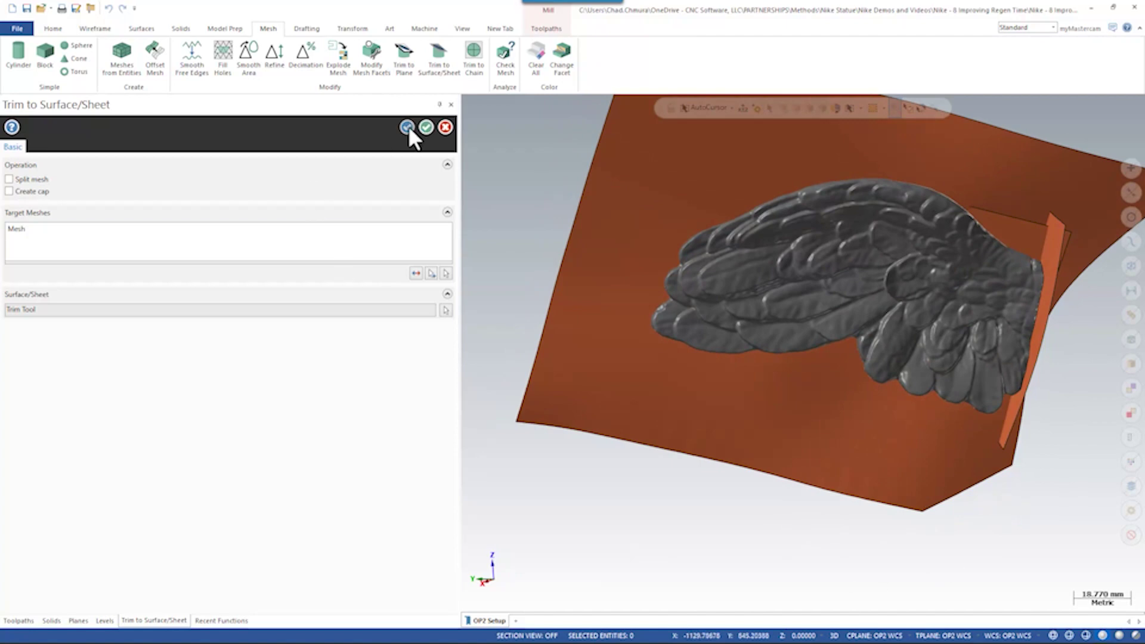
{"action": "left_click", "coordinate": [427, 126]}
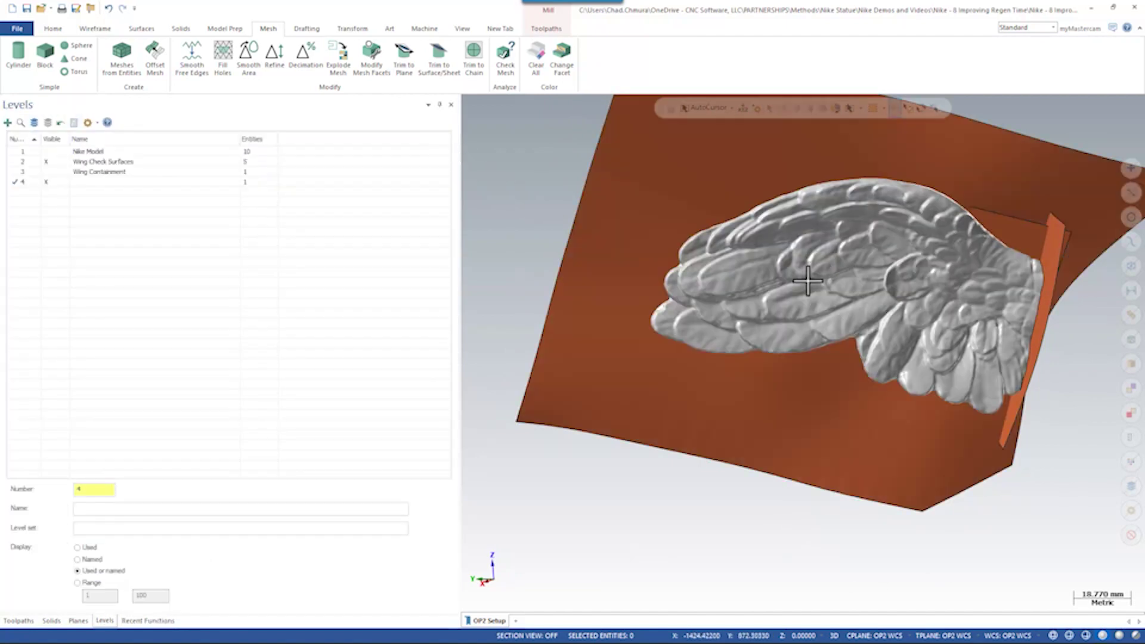
Step: Check the trimmed wing mesh's properties, confirming 720793 polygons, and close without changes
{"action": "left_click", "coordinate": [808, 281]}
{"action": "key", "text": "F4"}
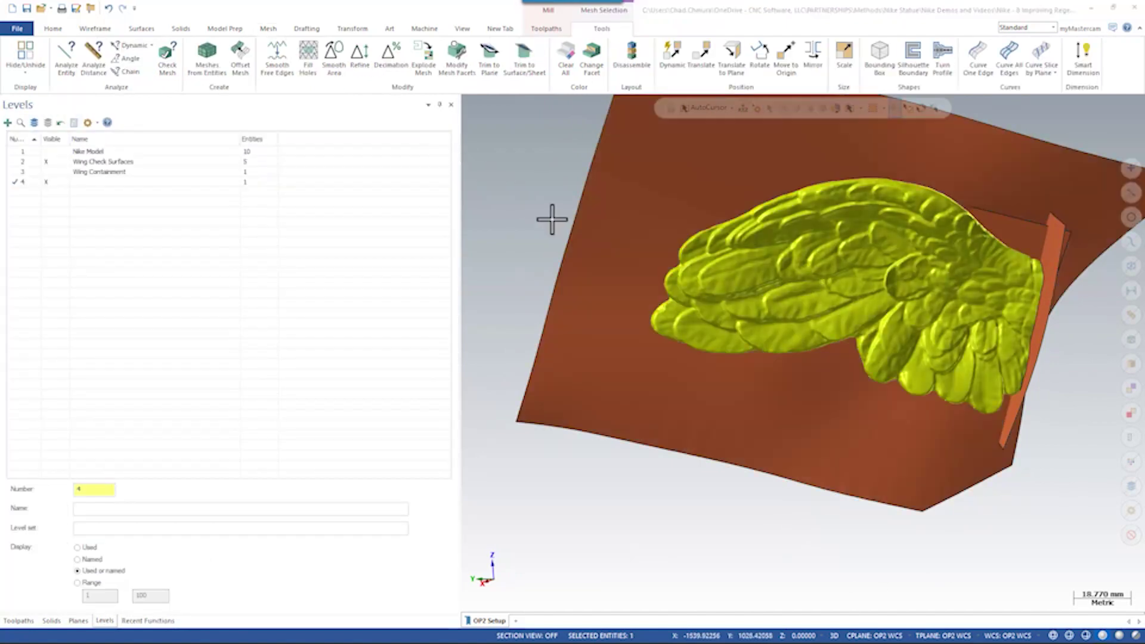
{"action": "left_click", "coordinate": [220, 191]}
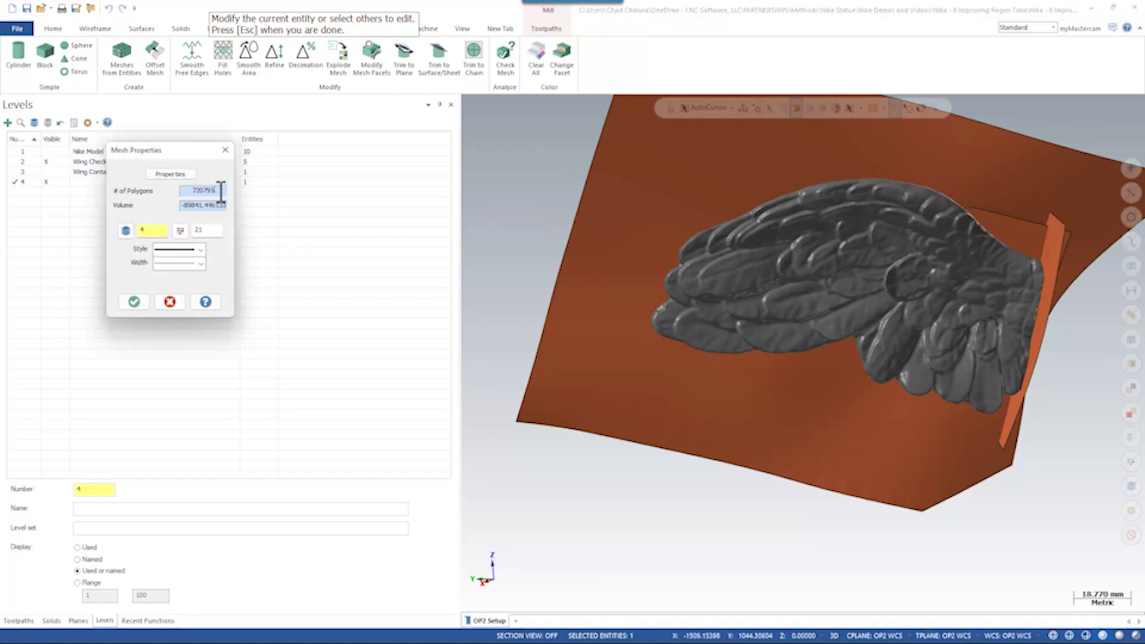
{"action": "left_click", "coordinate": [225, 151]}
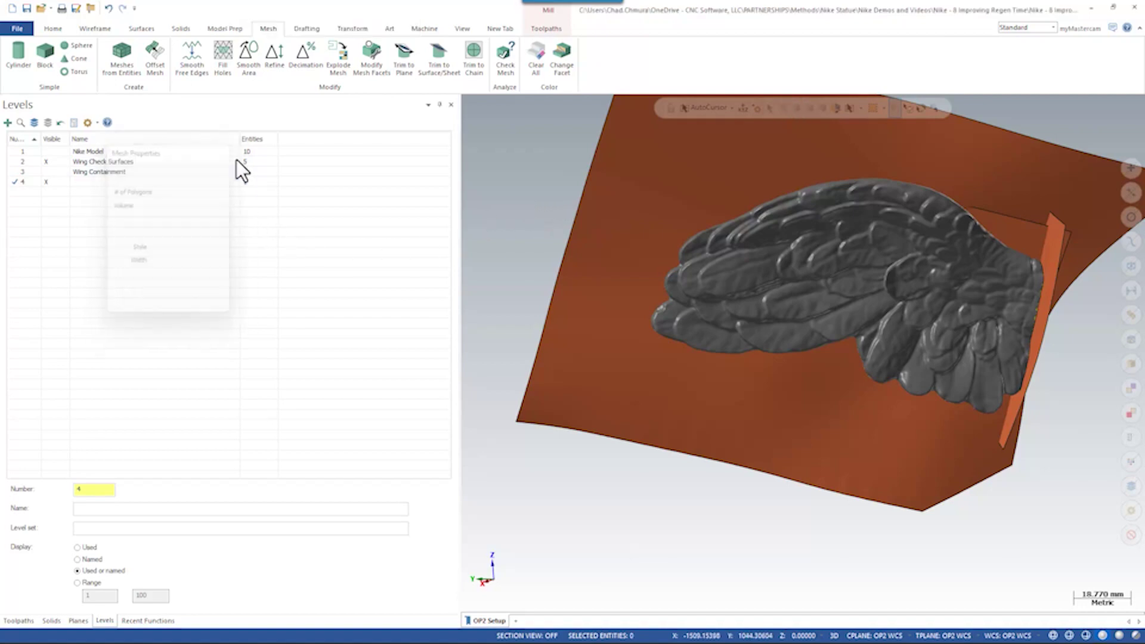
Step: Replace the Waterline toolpath's machining geometry with only the trimmed wing mesh and regenerate it
{"action": "left_click", "coordinate": [19, 620]}
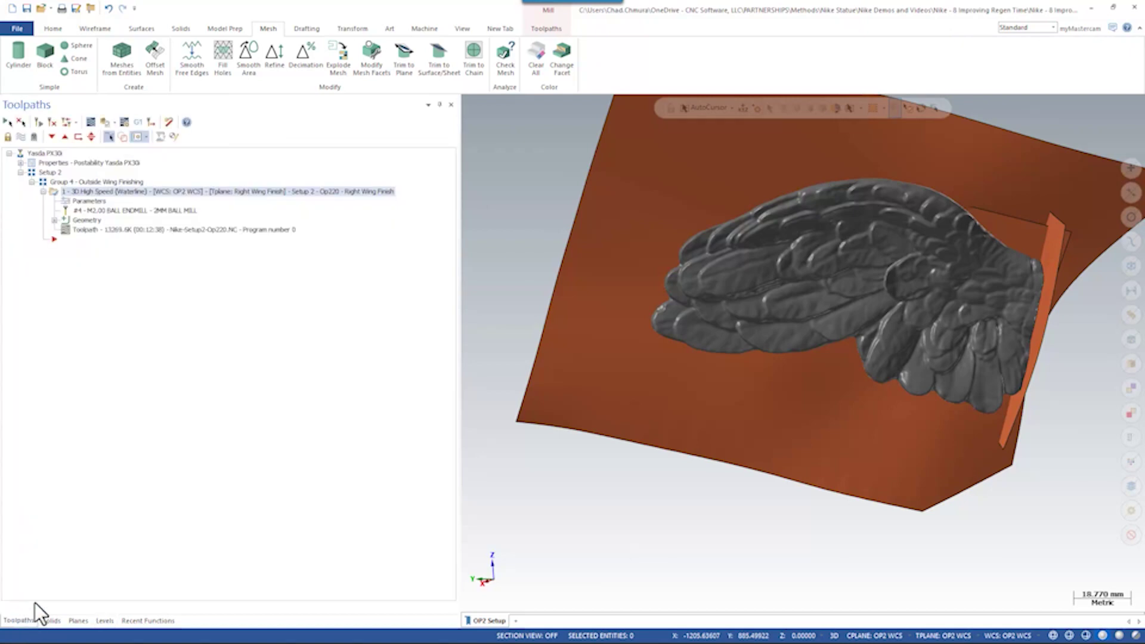
{"action": "left_click", "coordinate": [160, 211]}
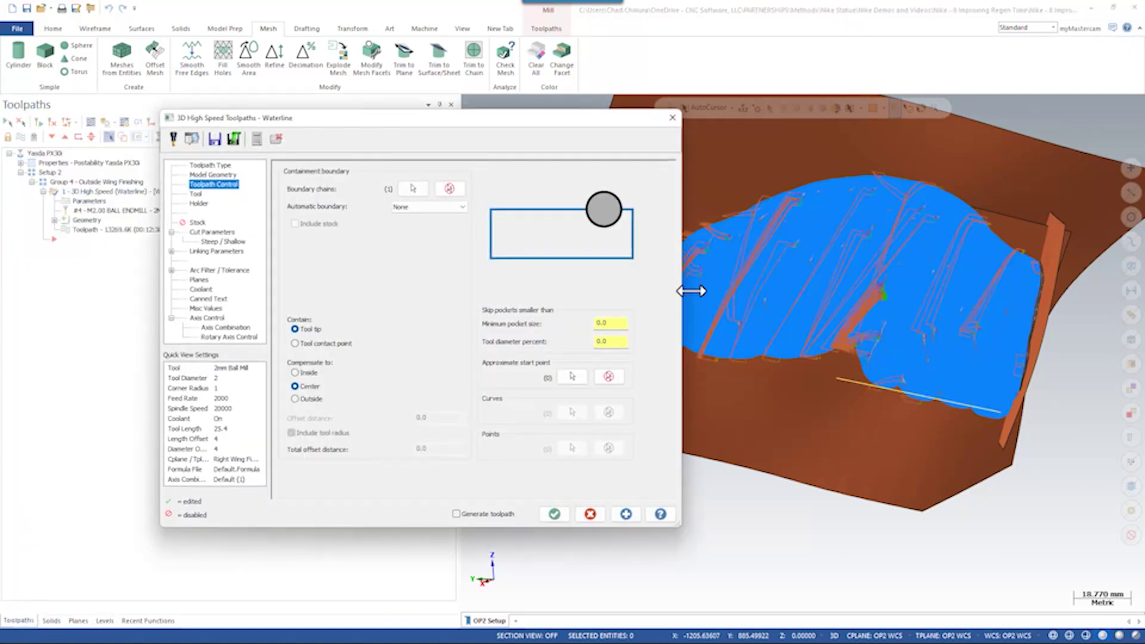
{"action": "left_click", "coordinate": [223, 174]}
{"action": "right_click", "coordinate": [332, 203]}
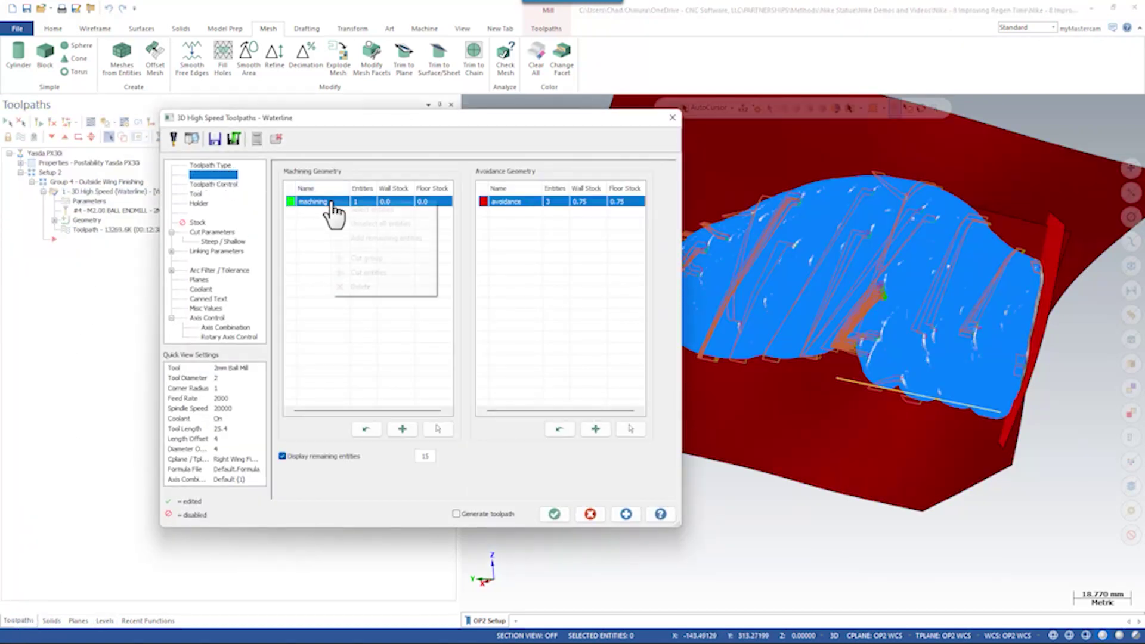
{"action": "left_click", "coordinate": [371, 223]}
{"action": "left_click", "coordinate": [437, 428]}
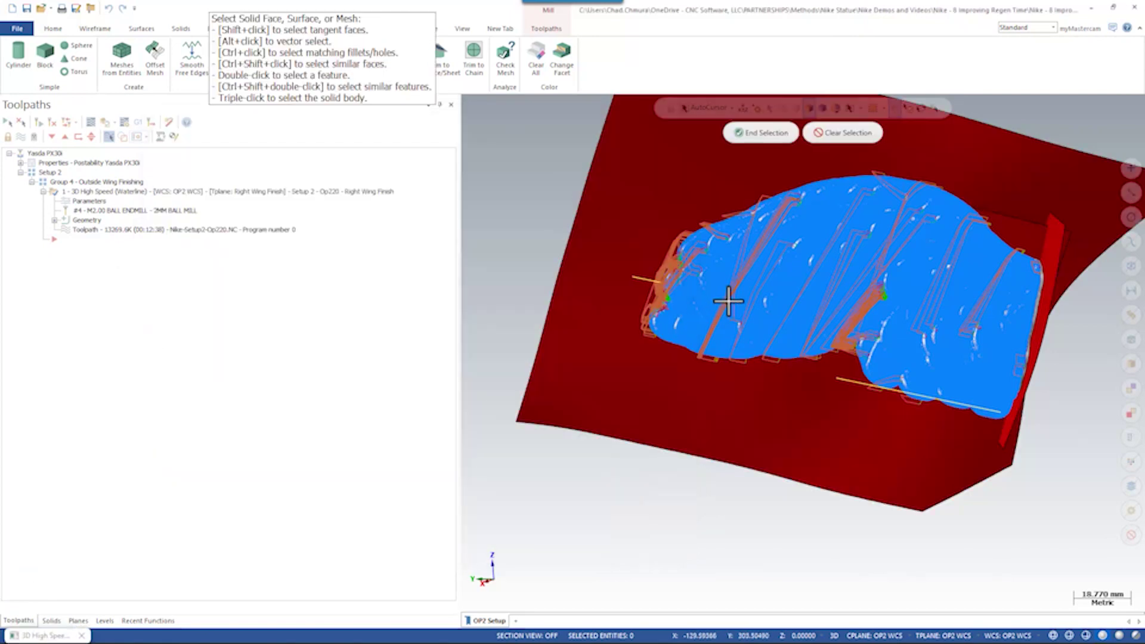
{"action": "scroll", "coordinate": [704, 468], "scroll_direction": "down", "scroll_amount": 2}
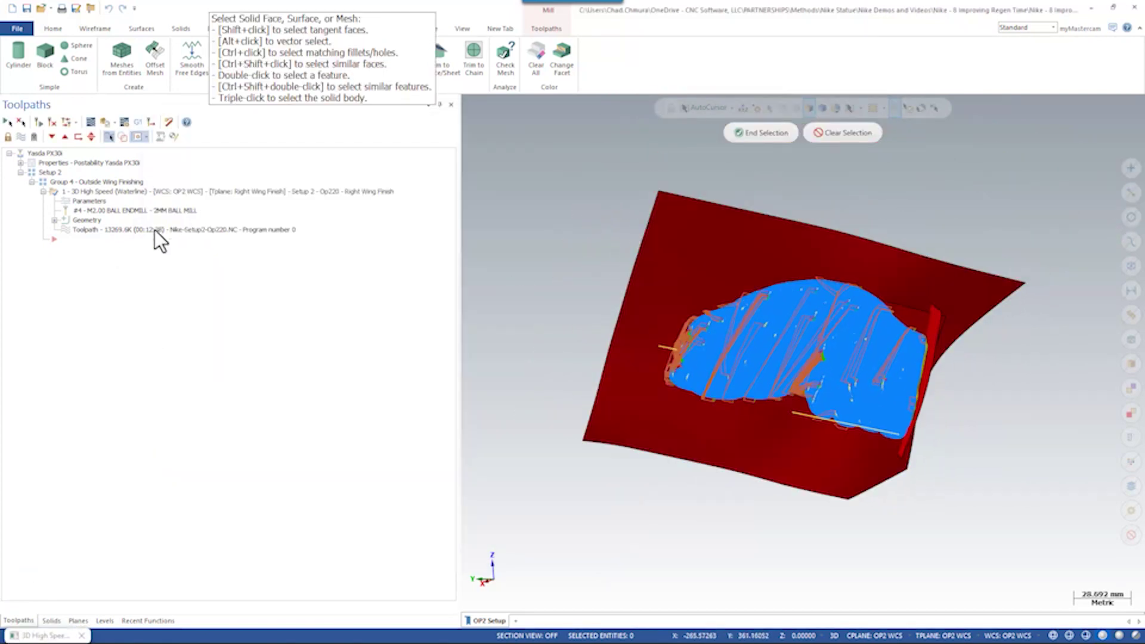
{"action": "left_click", "coordinate": [750, 132]}
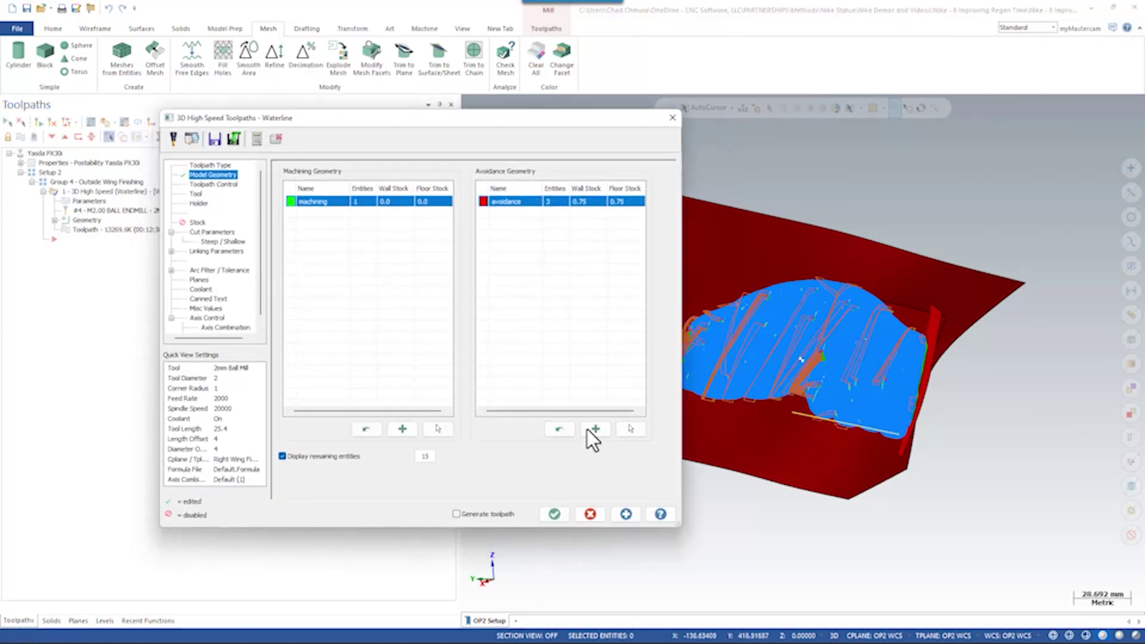
{"action": "left_click", "coordinate": [456, 513]}
{"action": "left_click", "coordinate": [551, 516]}
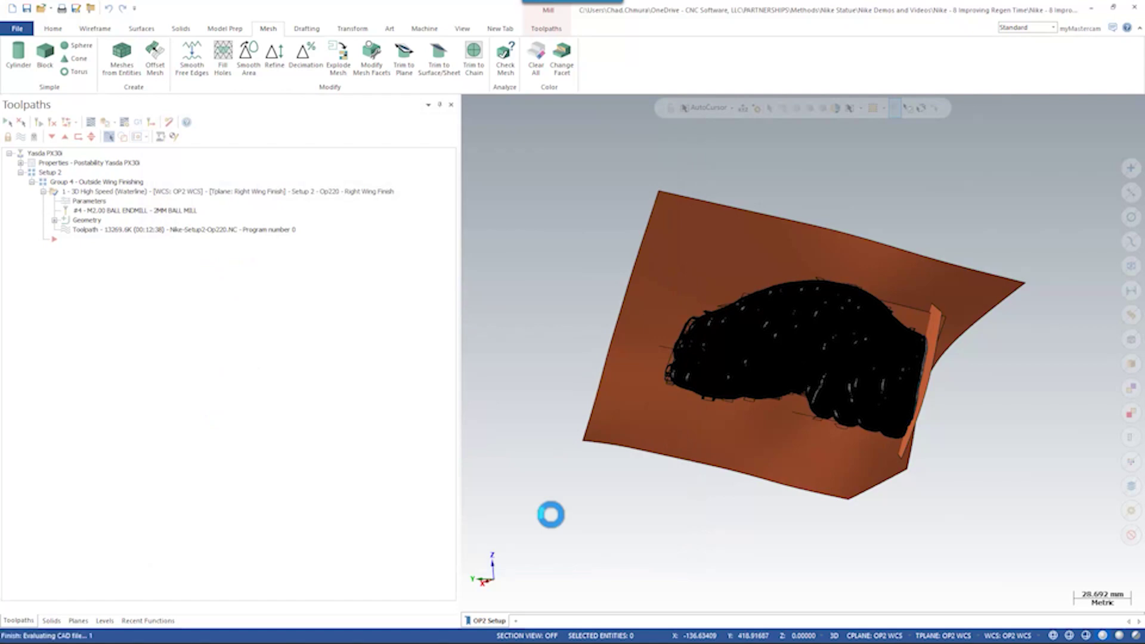